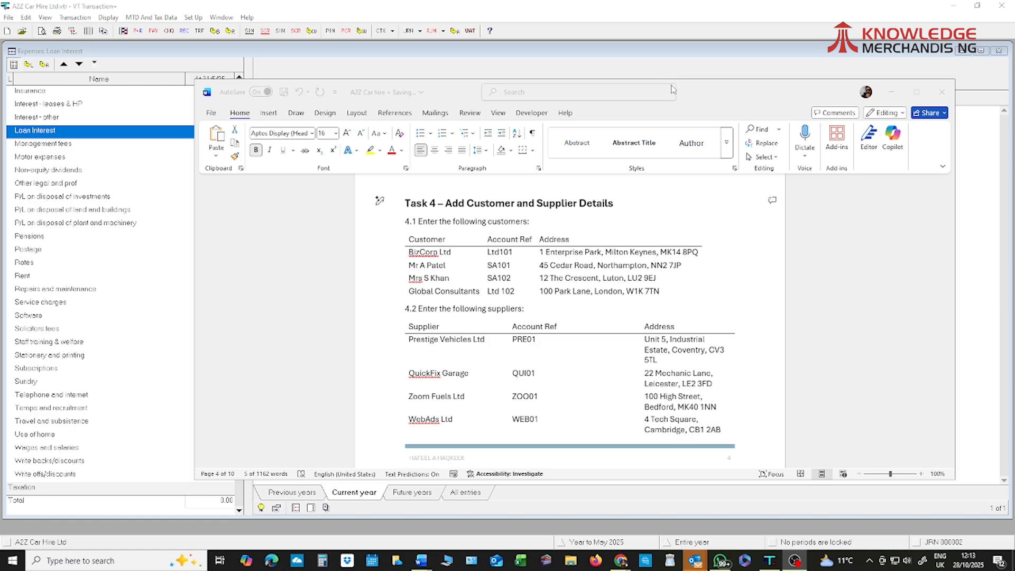
Step: Switch from the task document to VT Transaction+ and open the list of customer accounts for setup
left_click_drag(732, 97, 1014, 106)
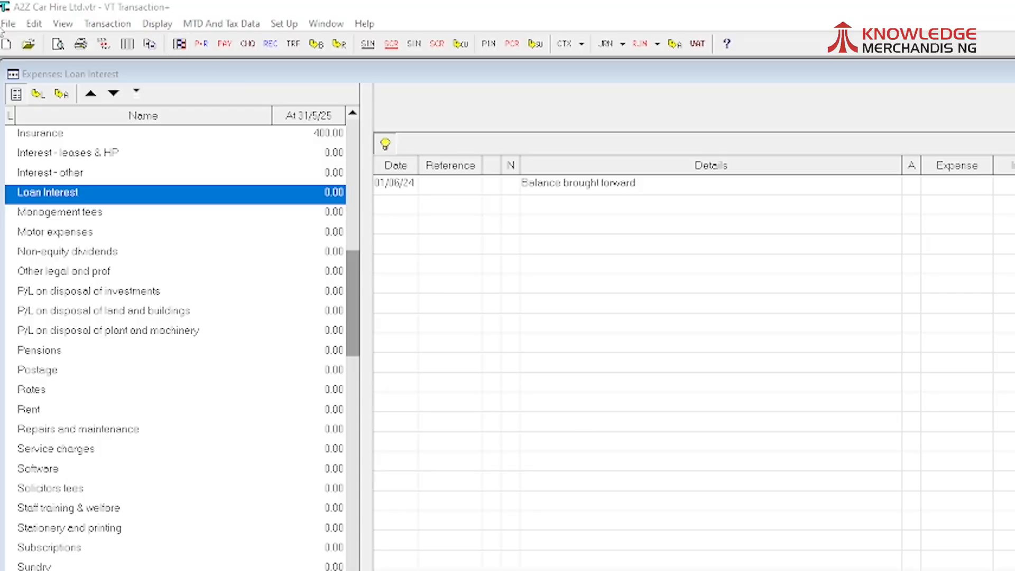
left_click(281, 26)
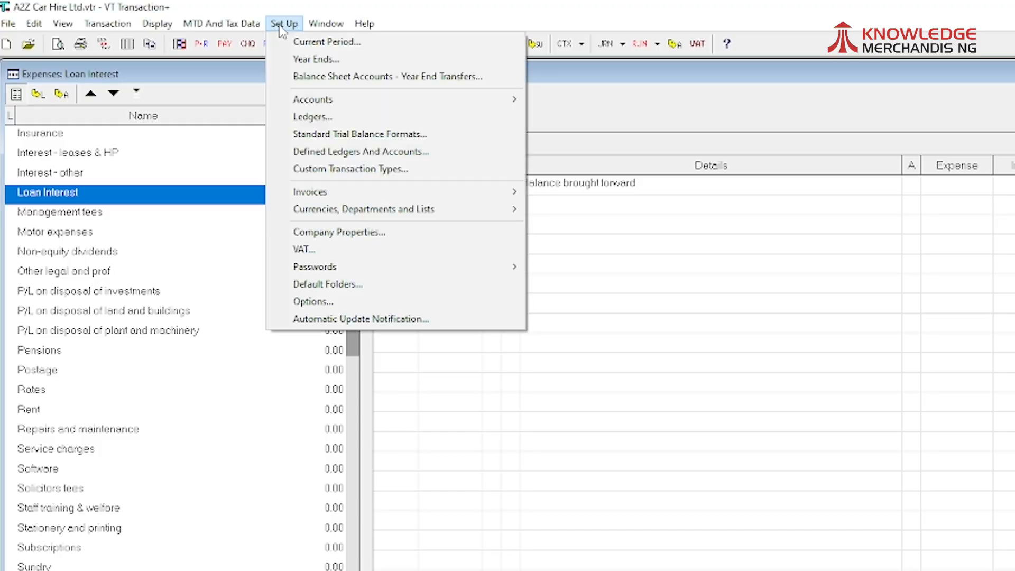
mouse_move(290, 106)
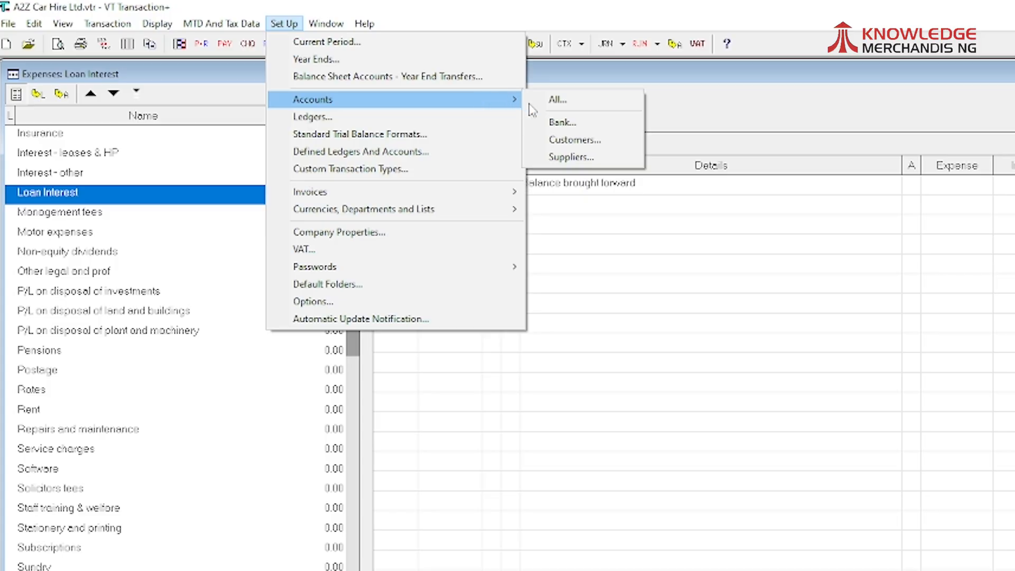
left_click(553, 139)
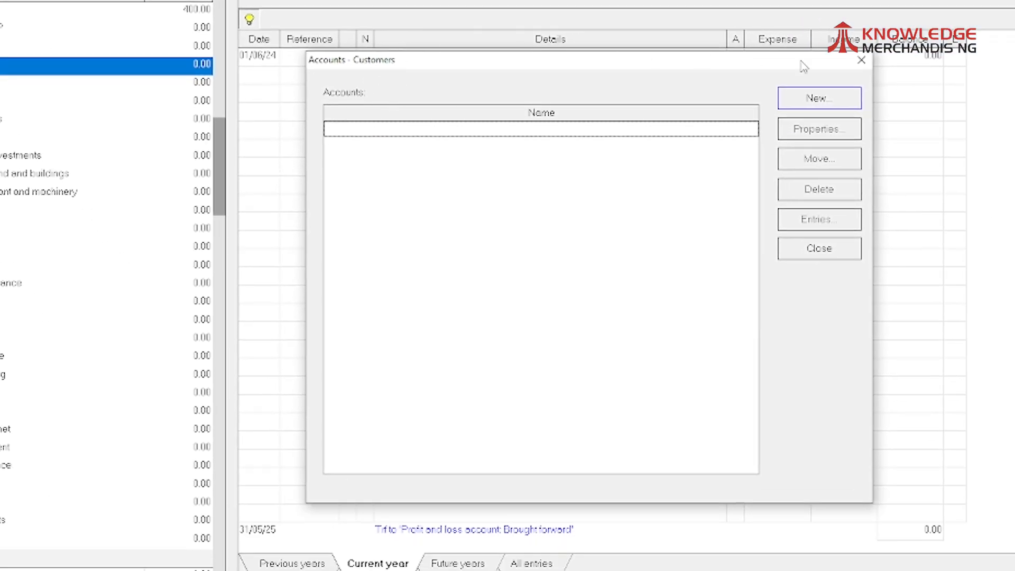
Step: Start a new customer account named BizCorp Ltd and enter its account reference from the task document
left_click(834, 106)
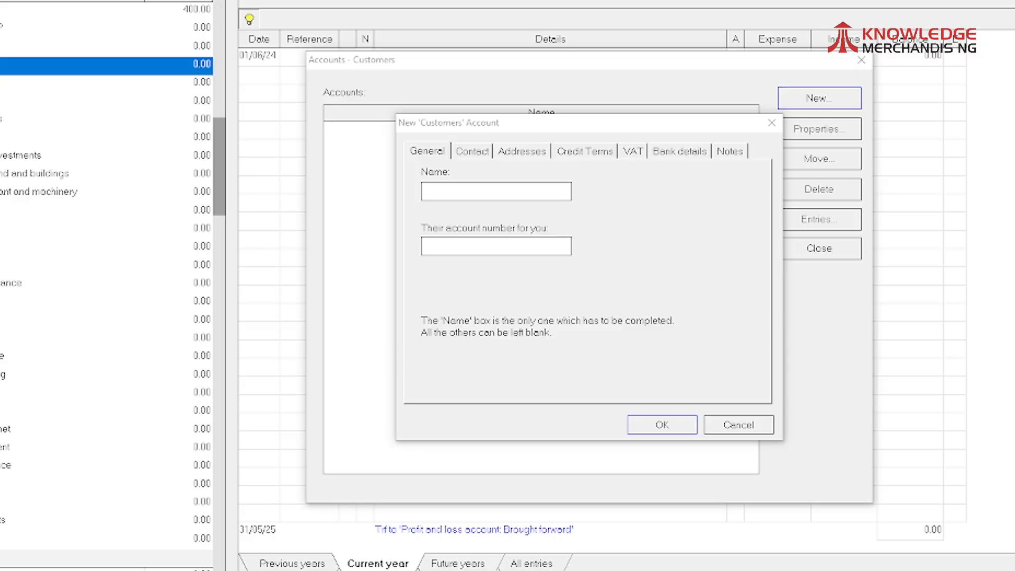
left_click(482, 191)
type("BizCorp Ltd")
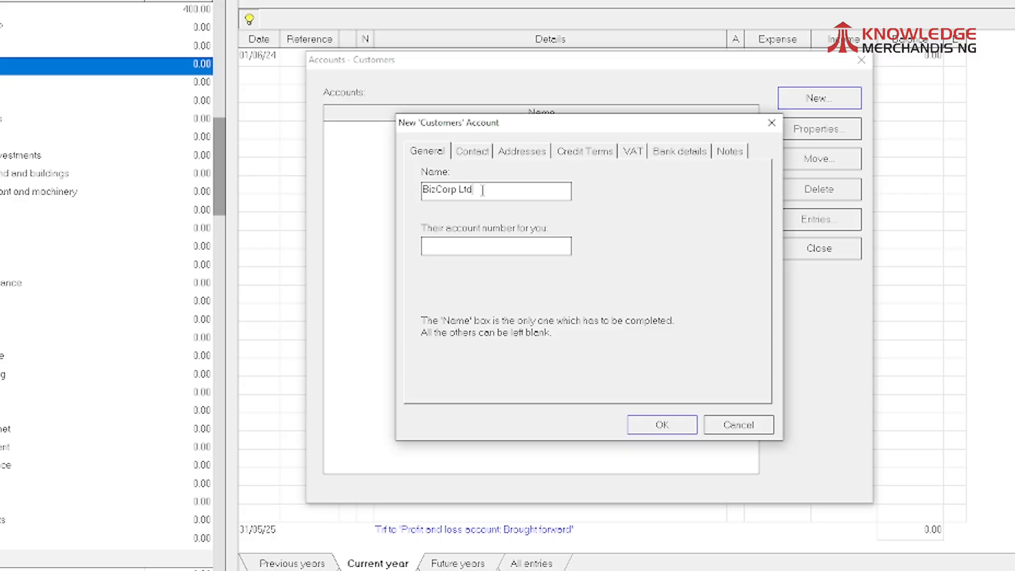
left_click(479, 249)
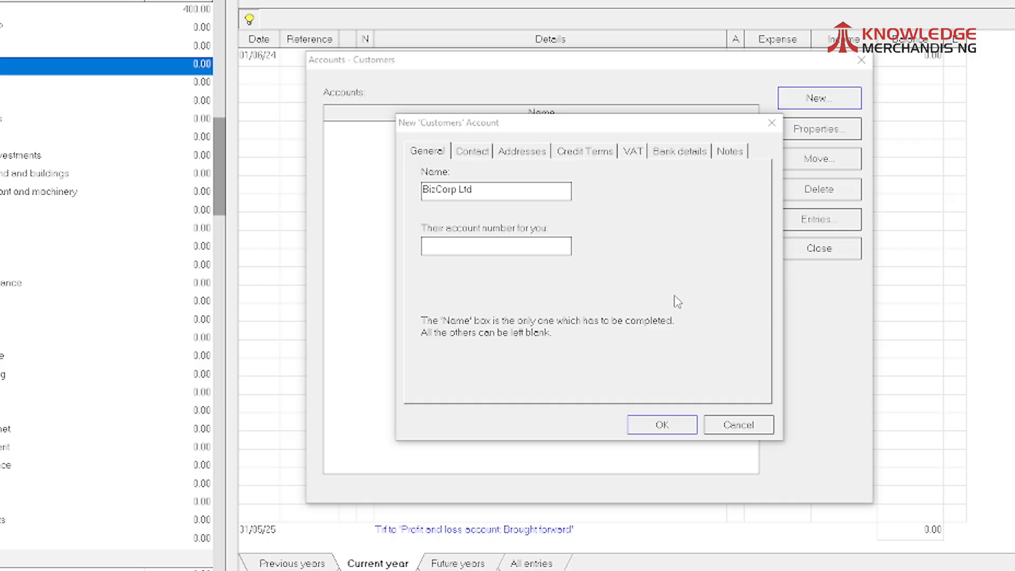
left_click(452, 247)
type("A417")
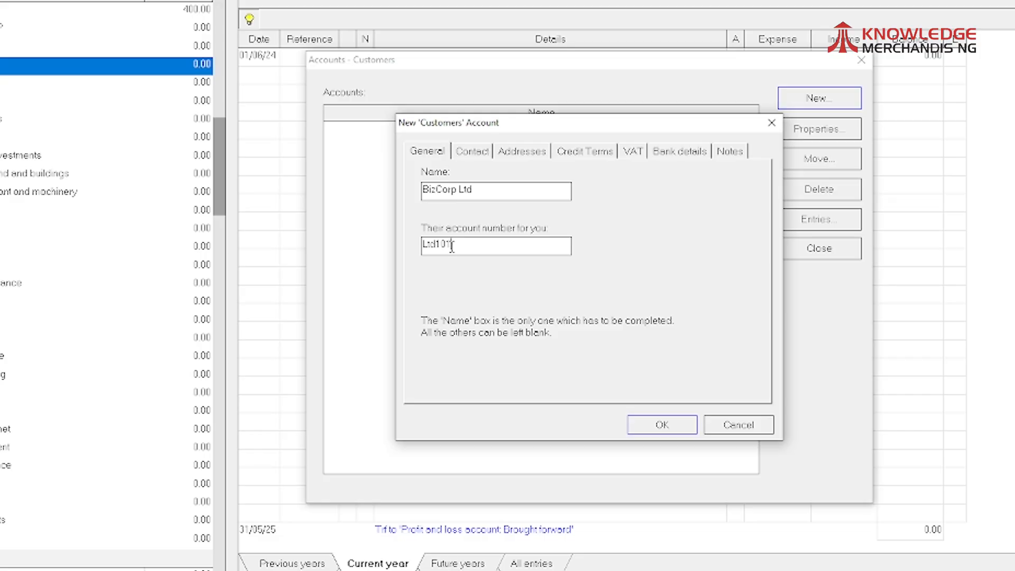
Step: Enter BizCorp Ltd's postal address below its name, with street, town and postcode on separate lines
left_click(466, 153)
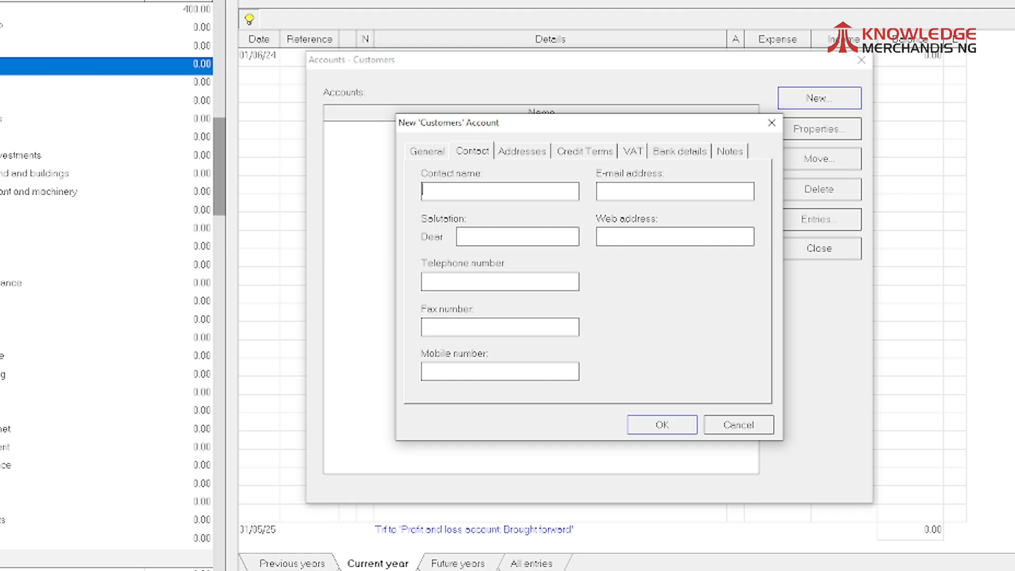
key("alt+Tab")
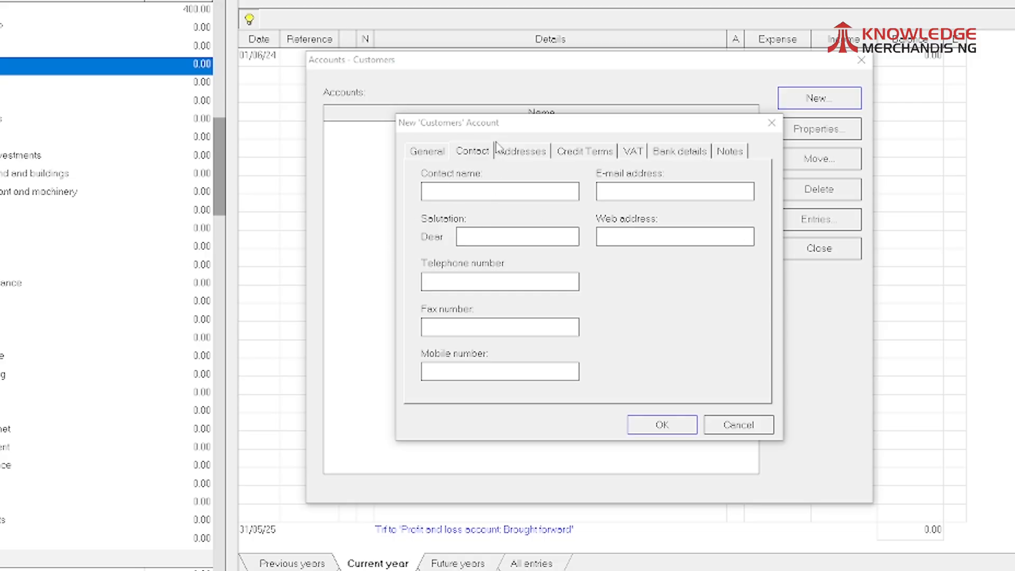
left_click(523, 154)
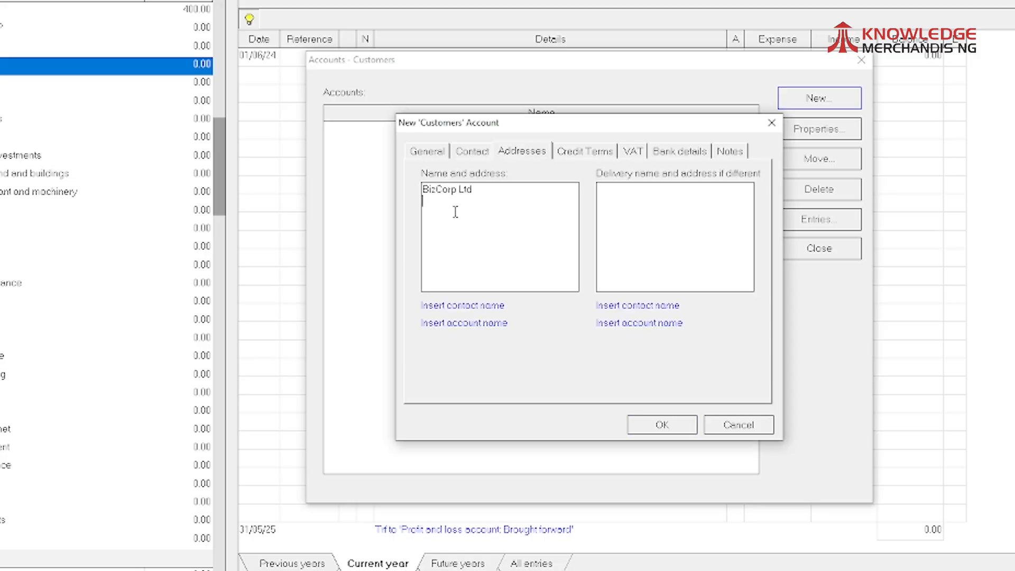
type("1 Enterprise Park, Milton Keynes, MK14 8PQ")
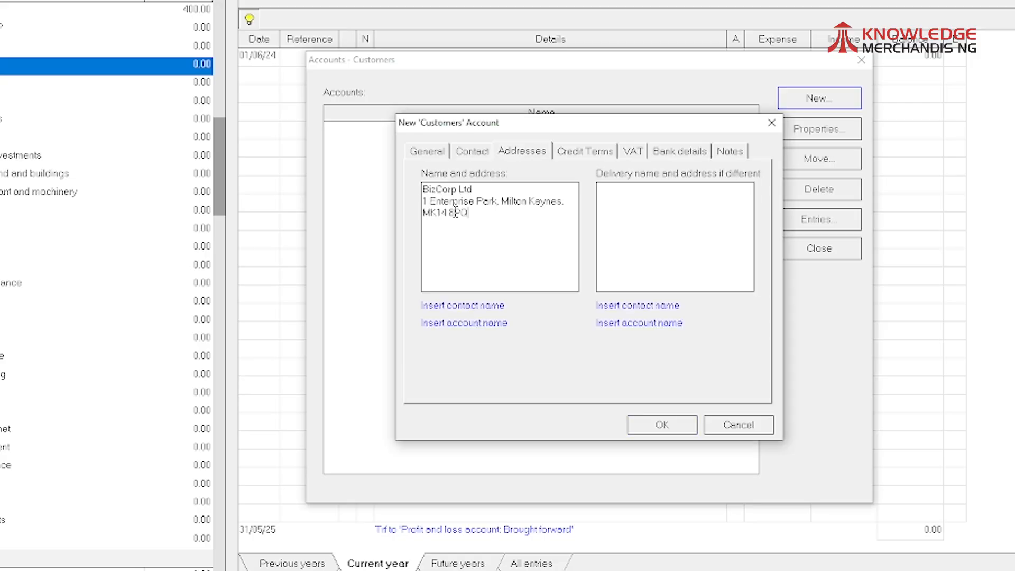
left_click(501, 201)
key("Return")
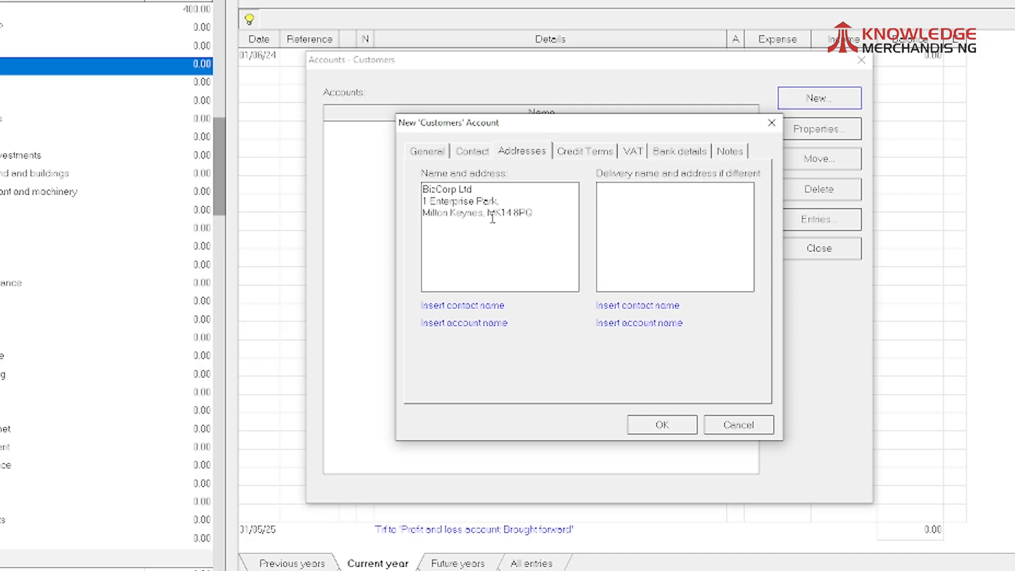
left_click(487, 213)
key("Return")
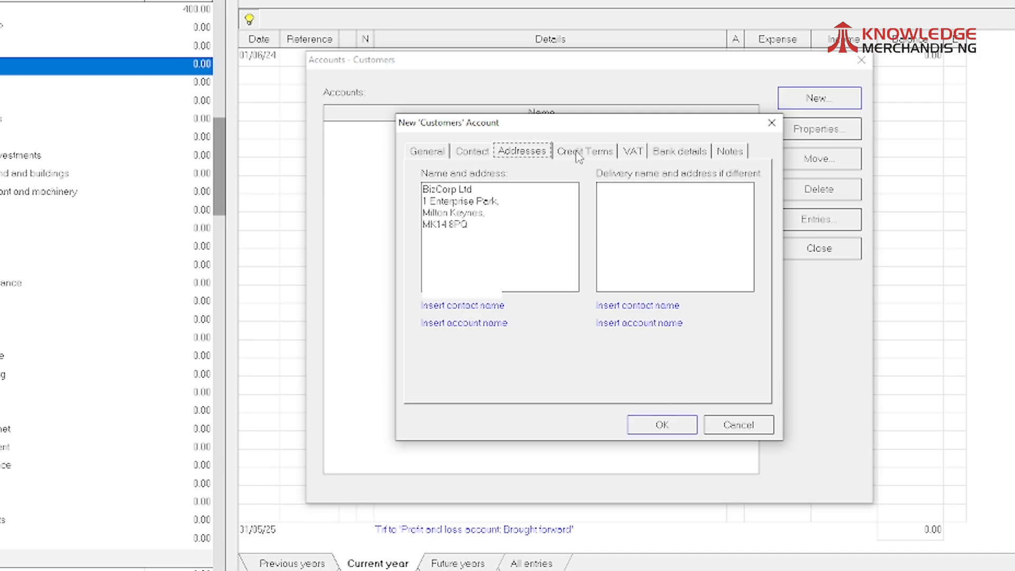
Step: Examine BizCorp Ltd's credit terms and the basis options available for a new set of terms
left_click(578, 154)
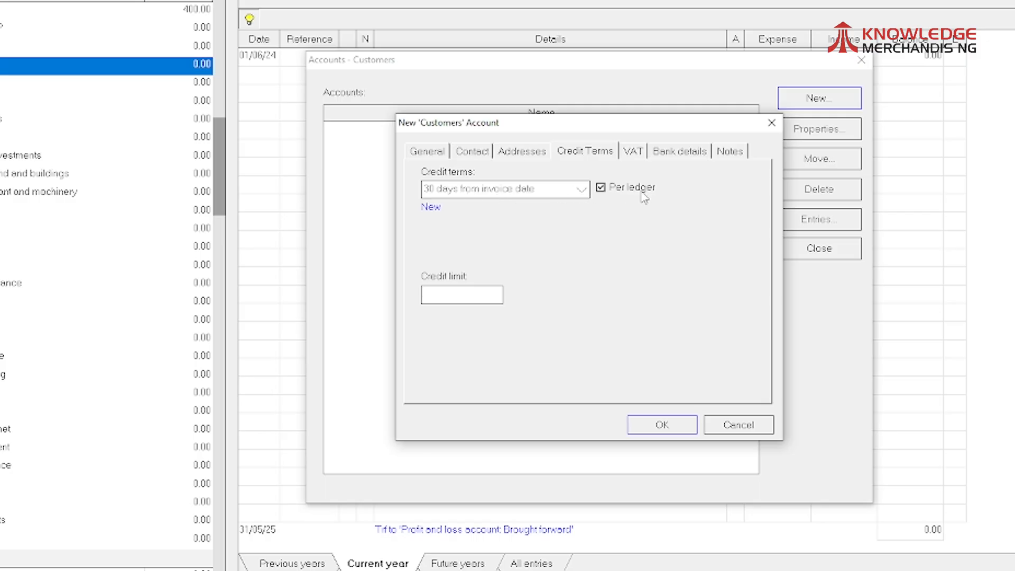
left_click(430, 208)
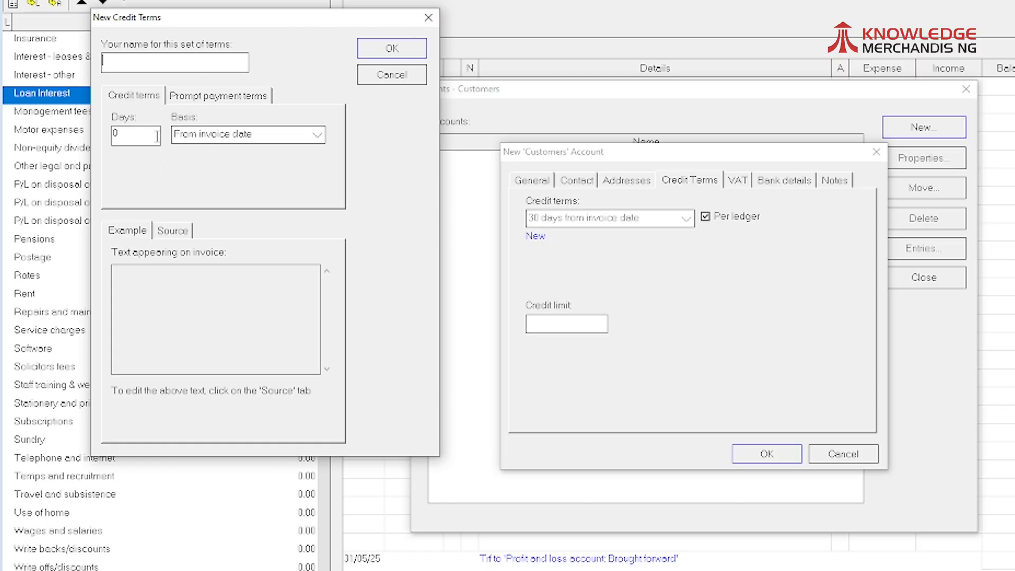
left_click(299, 135)
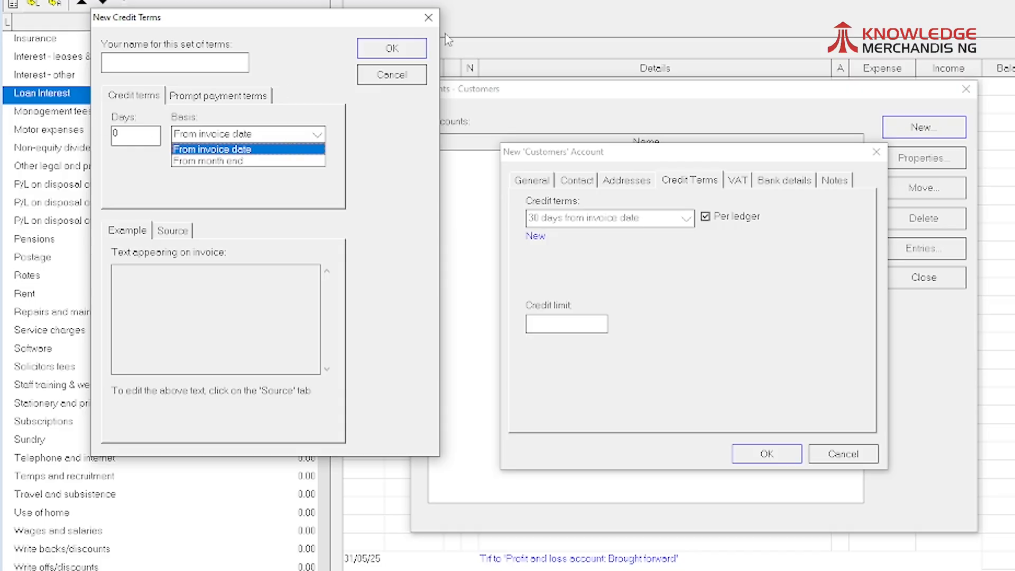
left_click(429, 18)
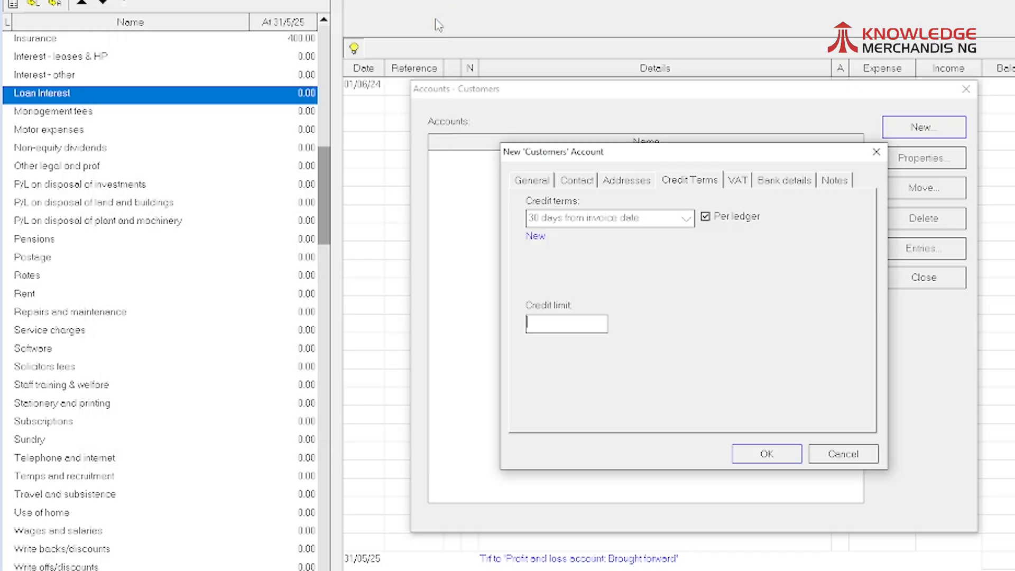
Step: Review BizCorp Ltd's VAT, bank, notes and contact details without filling them in, and save the customer account
left_click(738, 181)
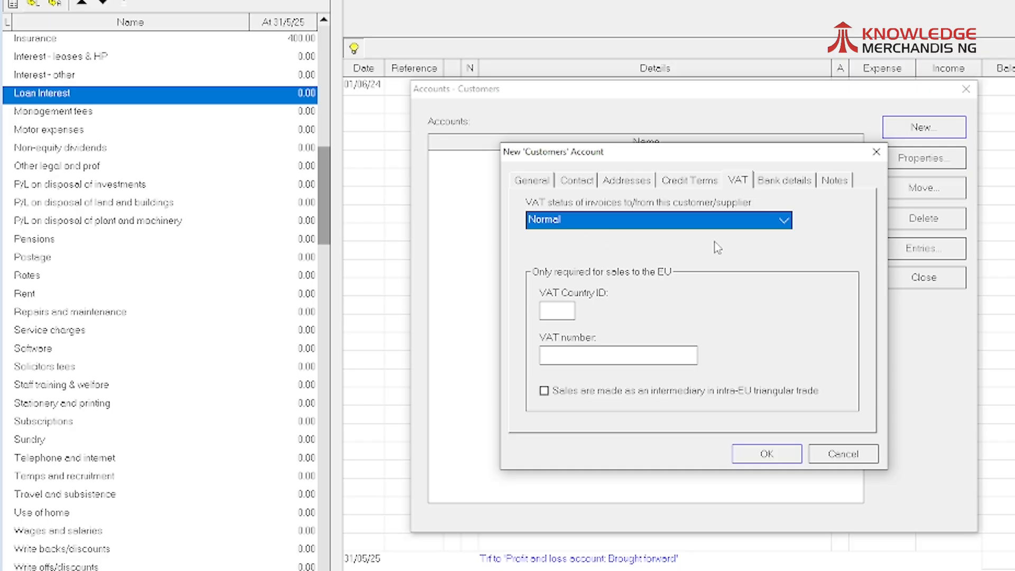
left_click(780, 181)
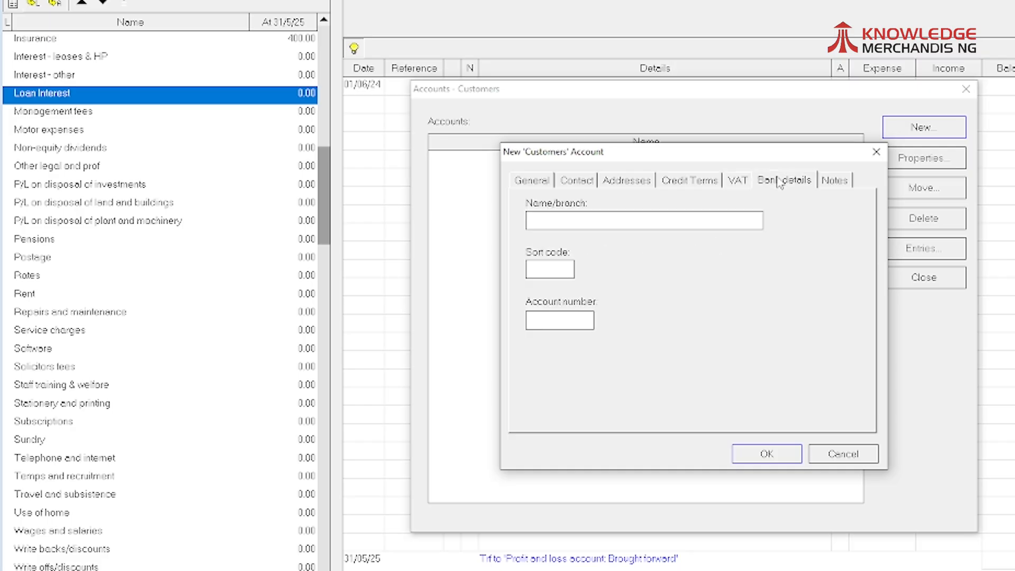
left_click(777, 181)
left_click(836, 182)
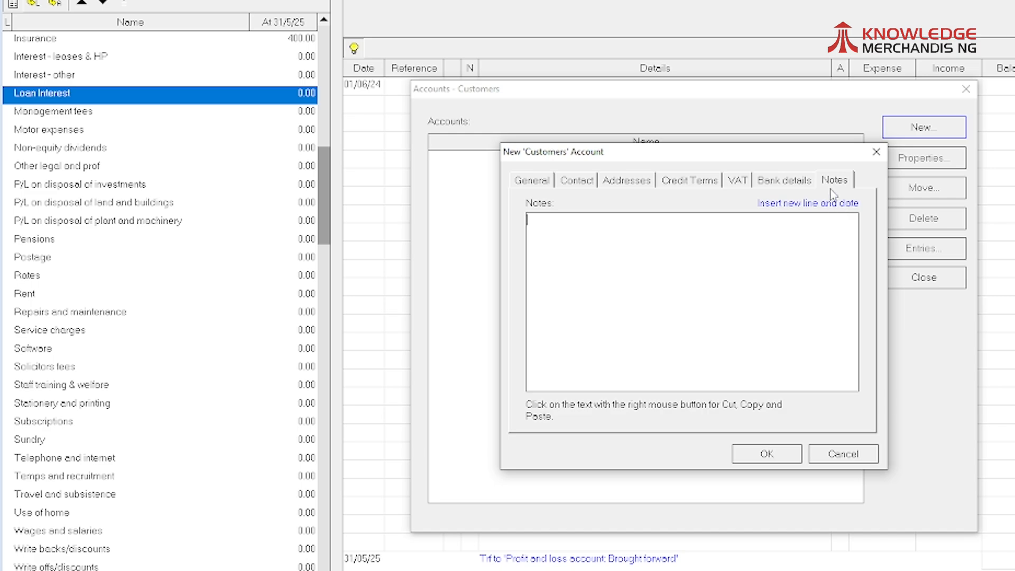
left_click(582, 180)
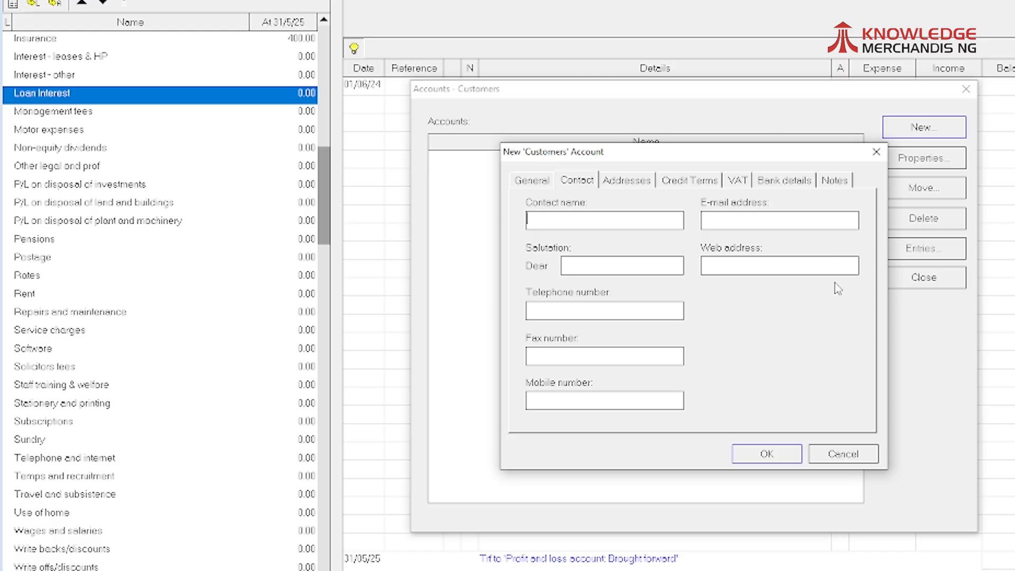
left_click(768, 455)
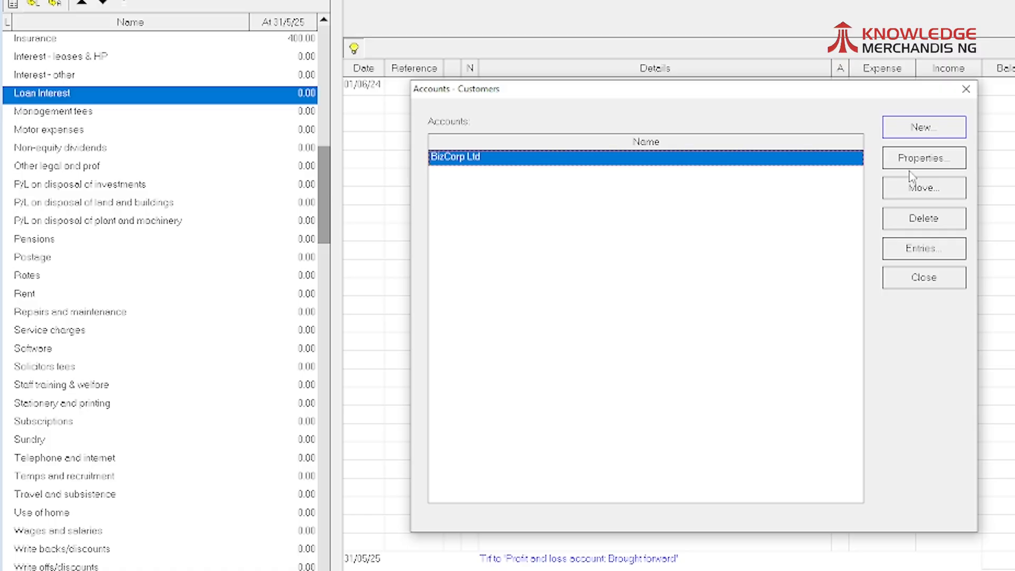
Step: Start a second customer account and enter the customer's name and account reference from the task document
left_click(929, 134)
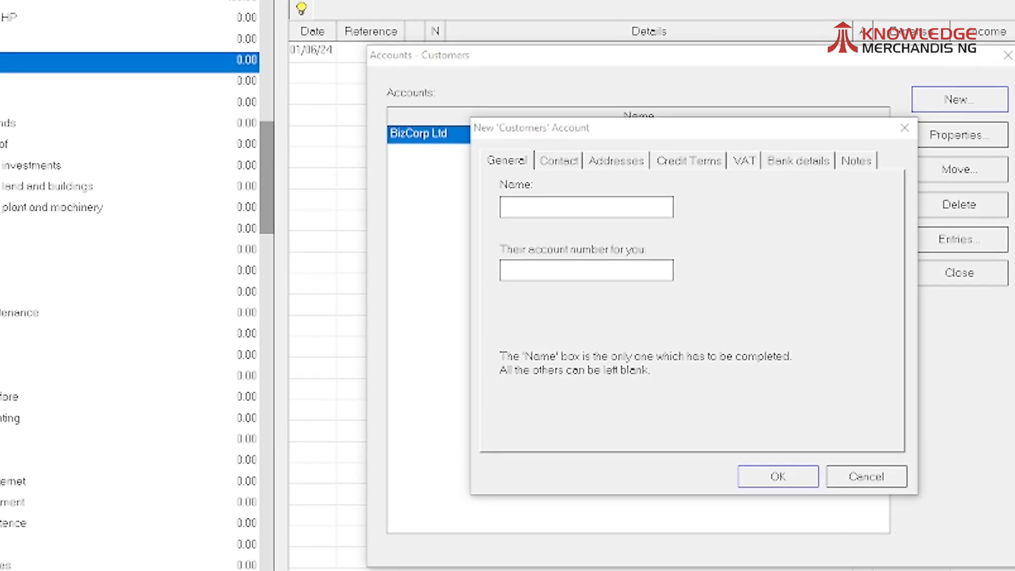
left_click(592, 211)
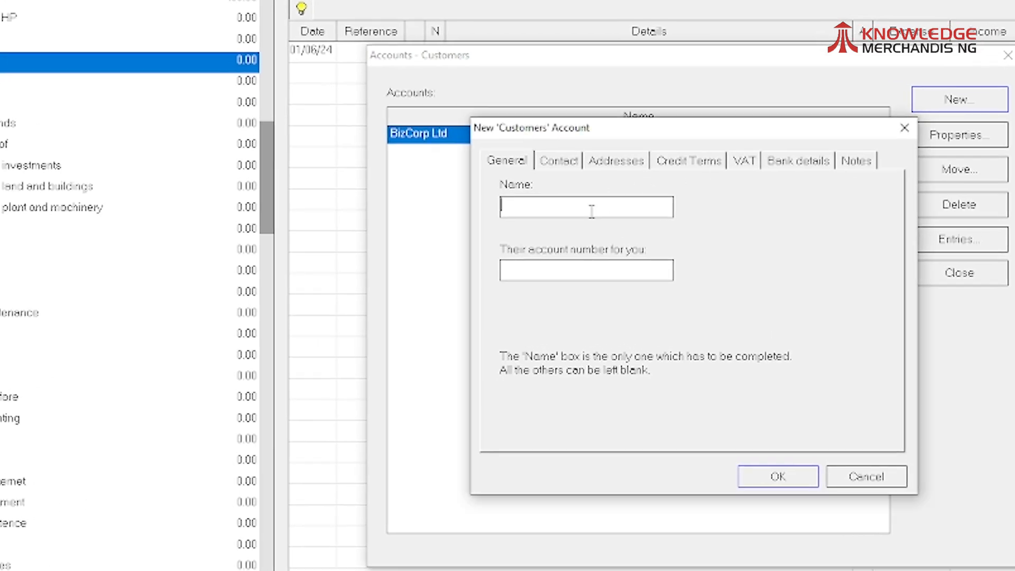
type("Mr A Patel")
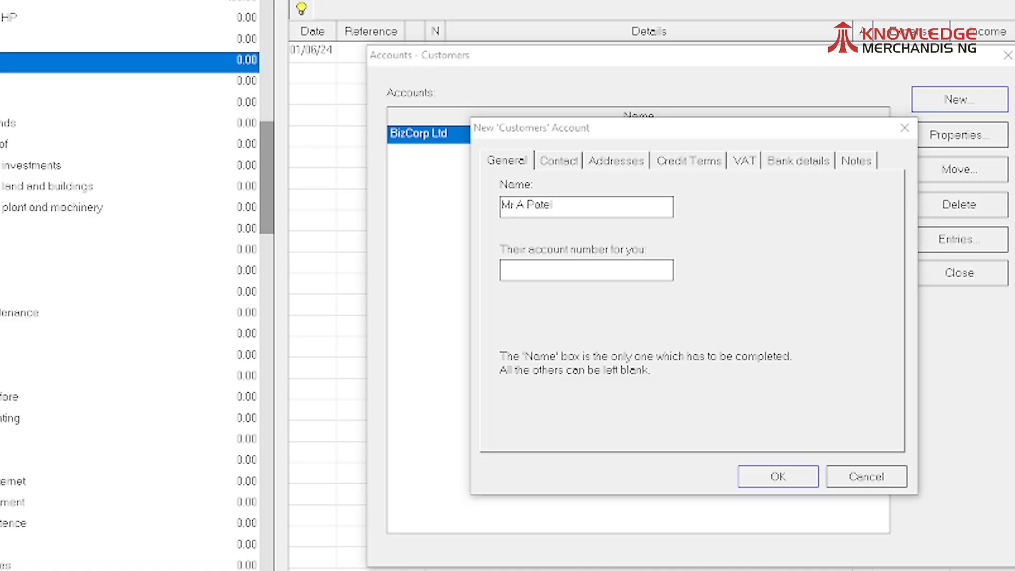
left_click(519, 269)
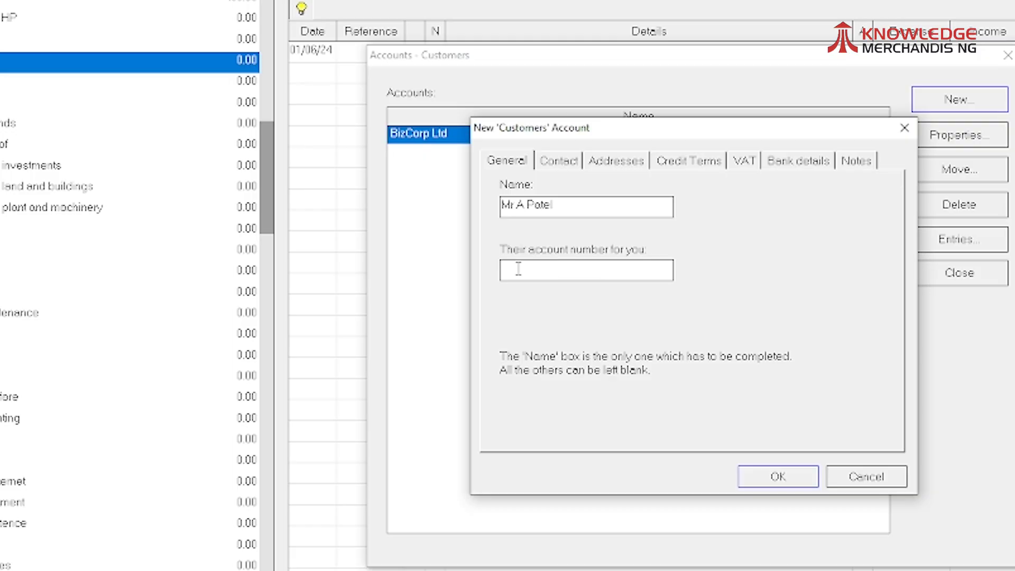
type("SA101")
Step: Enter the second customer's postal address below the name, with street, town and postcode on separate lines
left_click(598, 167)
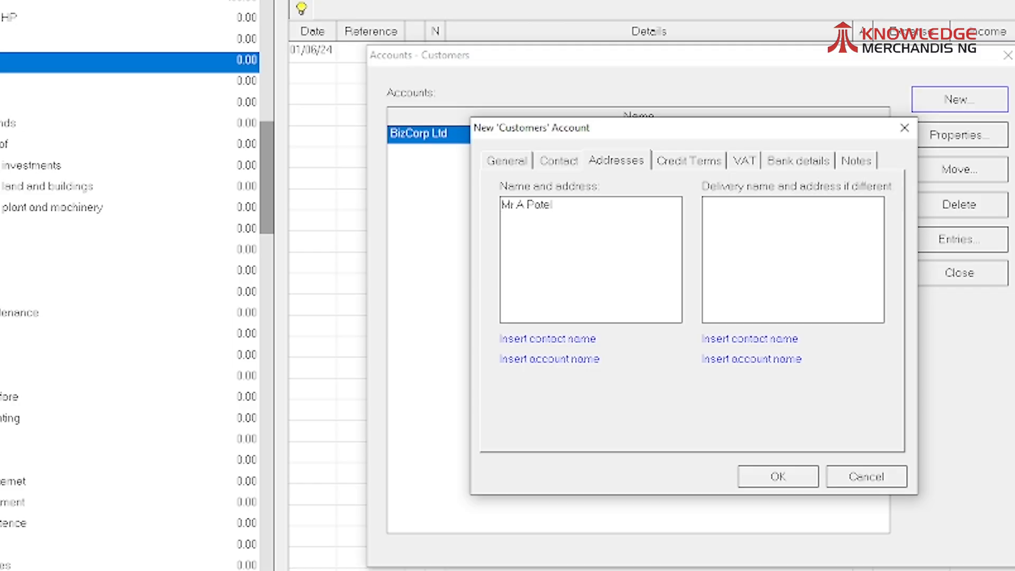
key("alt+Tab")
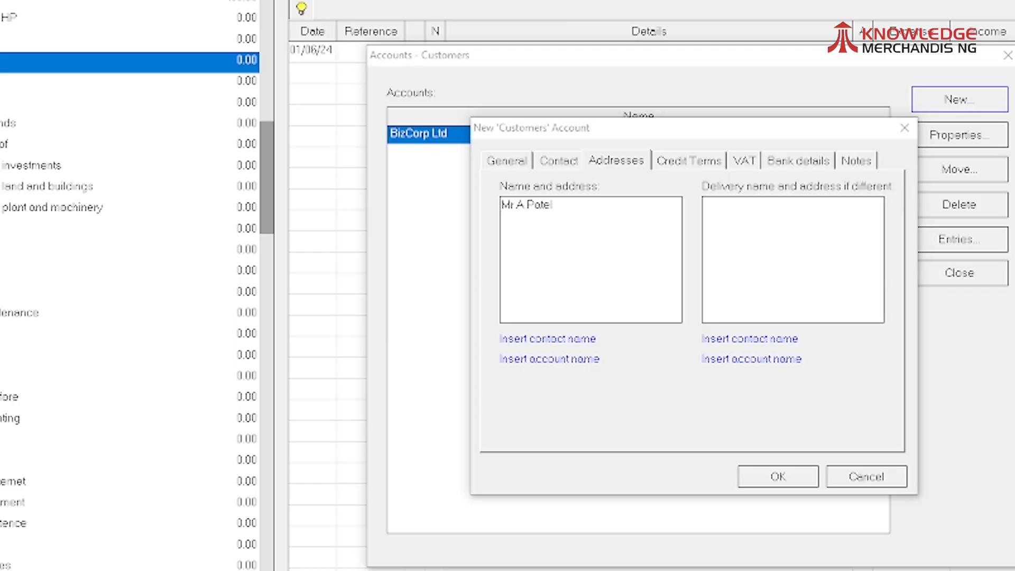
left_click(531, 223)
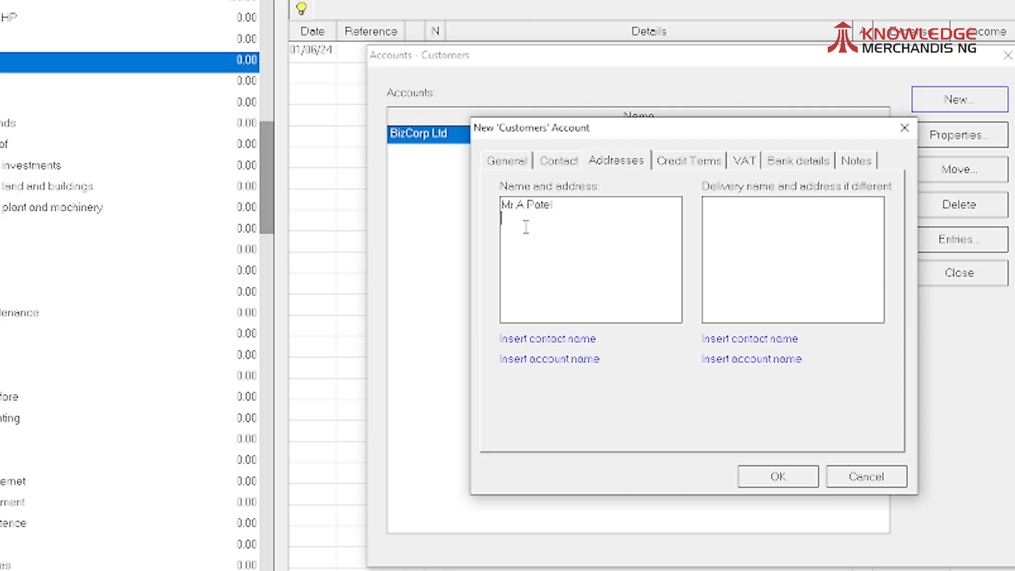
type("45 Cedar Road, Northampton, NN2 7JP")
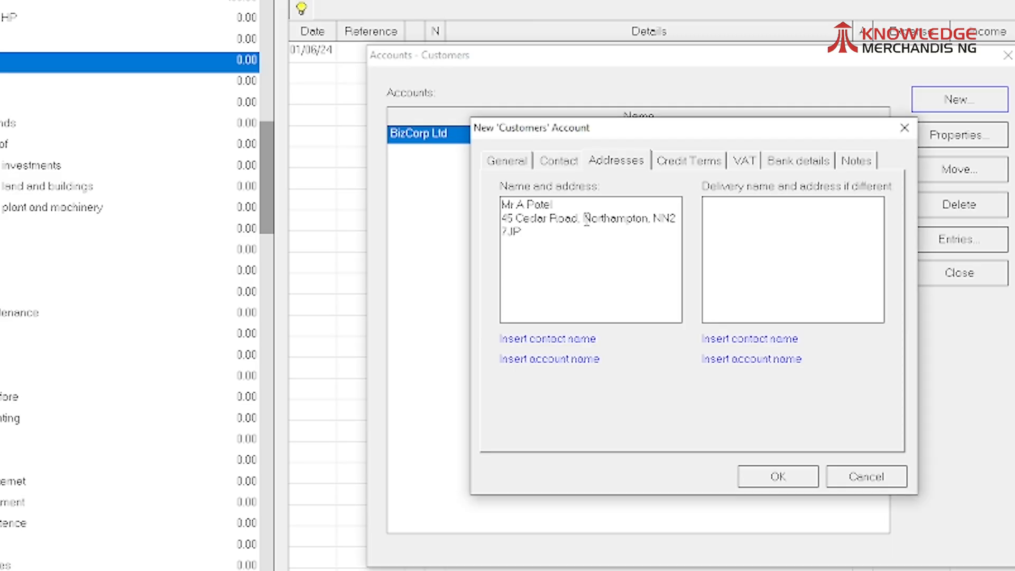
left_click(582, 219)
key("Return")
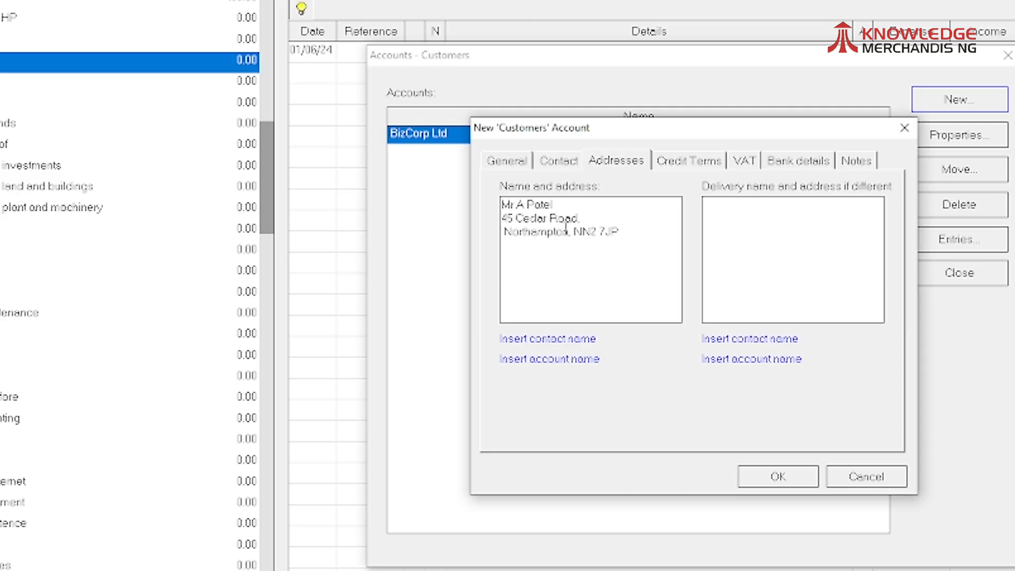
left_click(575, 232)
key("Return")
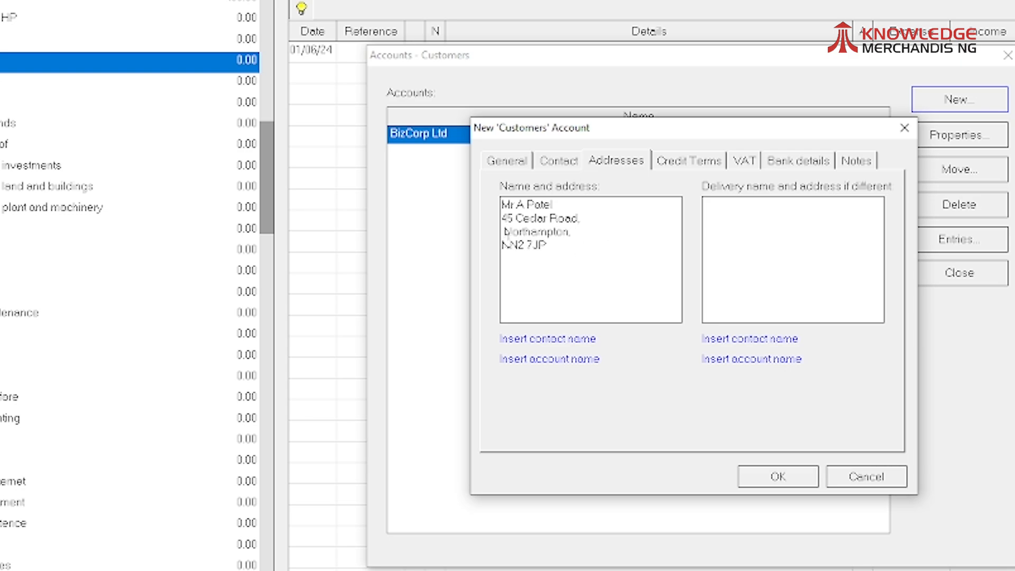
Step: Remove the trailing commas from the town and street lines of the second customer's address
left_click(581, 237)
key("BackSpace")
left_click(589, 221)
key("BackSpace")
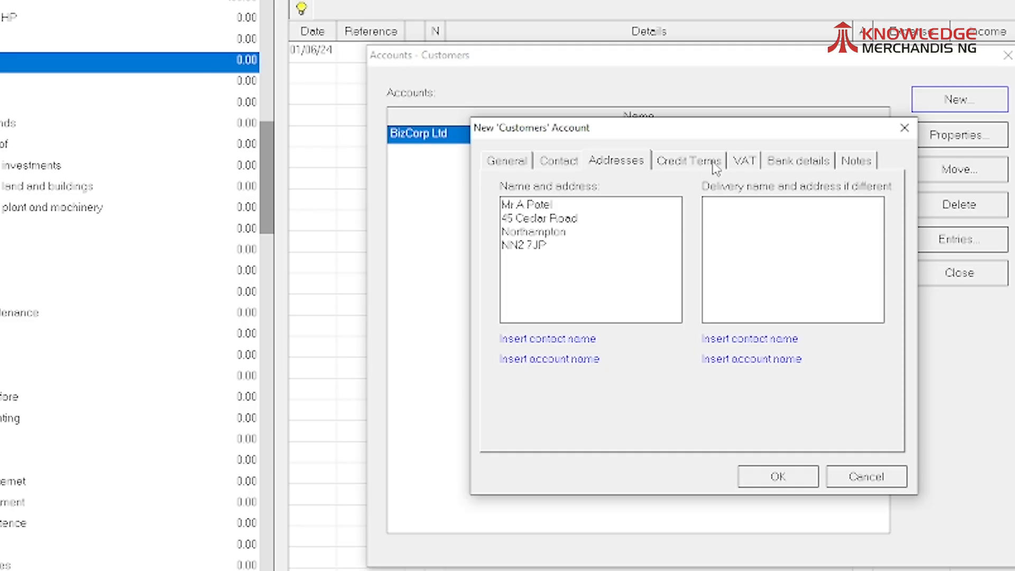
Step: Review the second customer's credit terms, VAT, bank details and notes without filling them in, and save the customer account
left_click(676, 168)
left_click(749, 167)
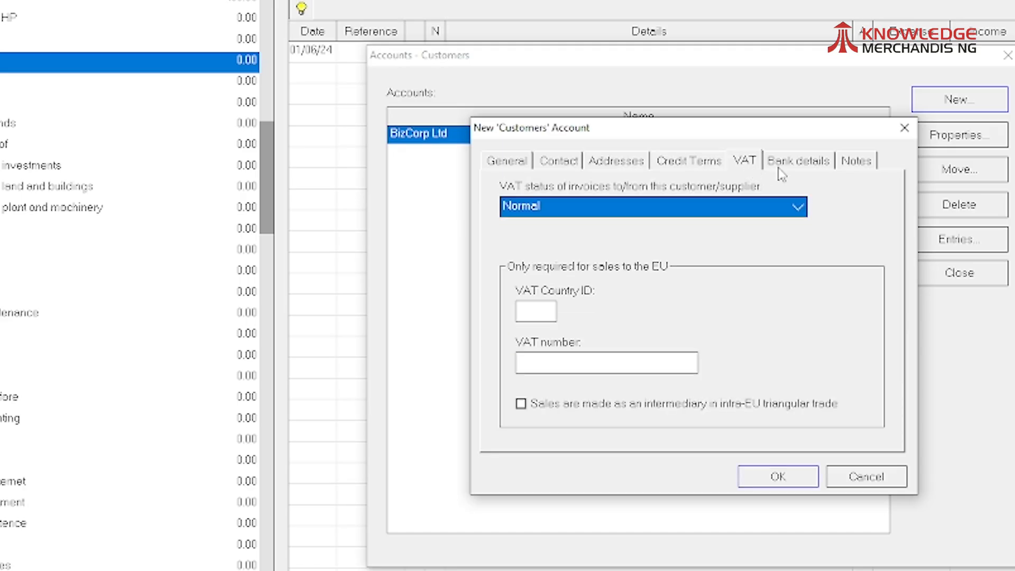
left_click(795, 167)
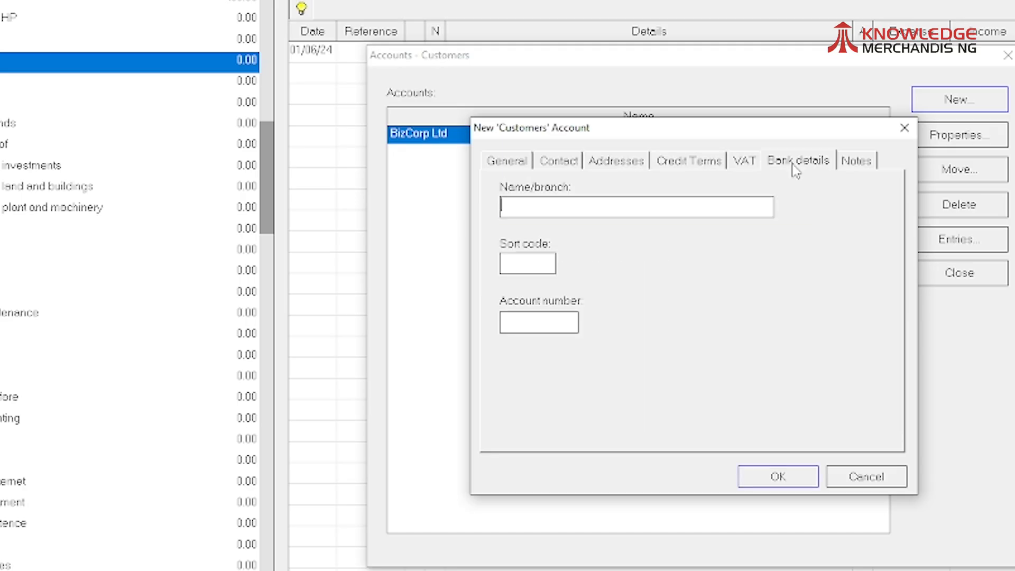
left_click(858, 162)
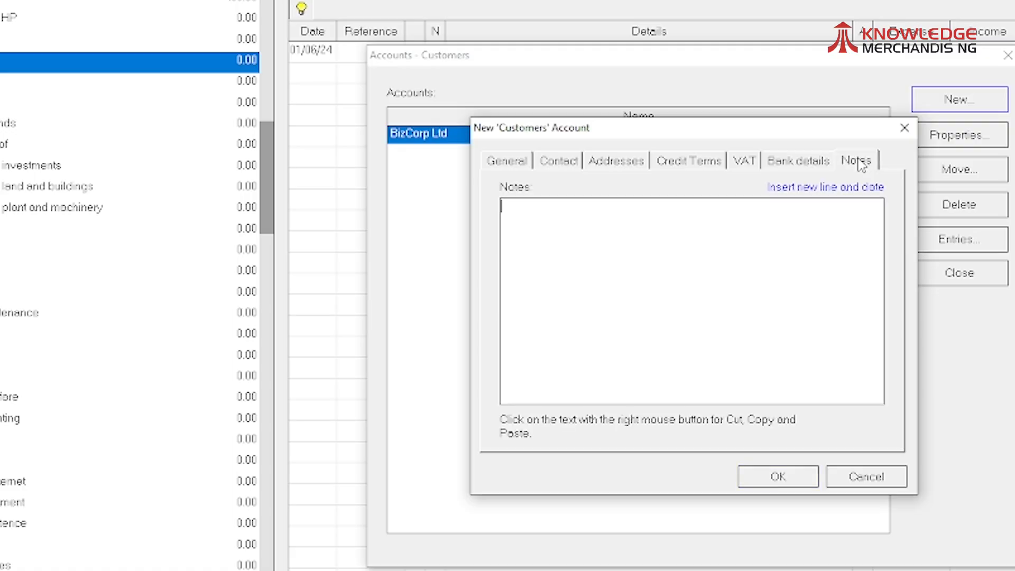
left_click(786, 482)
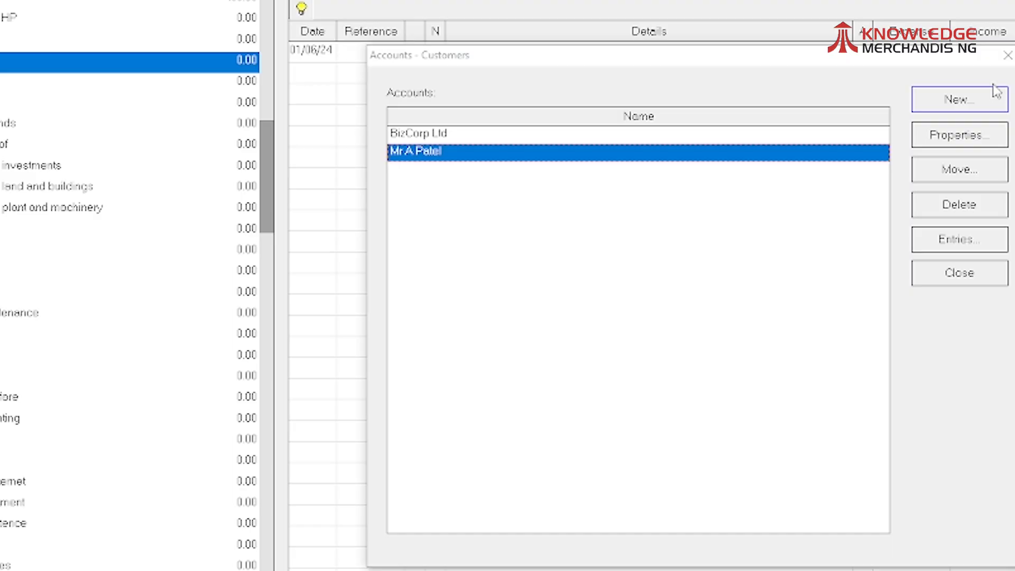
Step: Start a third customer account and enter the customer's name and account reference from the task document
left_click(979, 98)
left_click(544, 200)
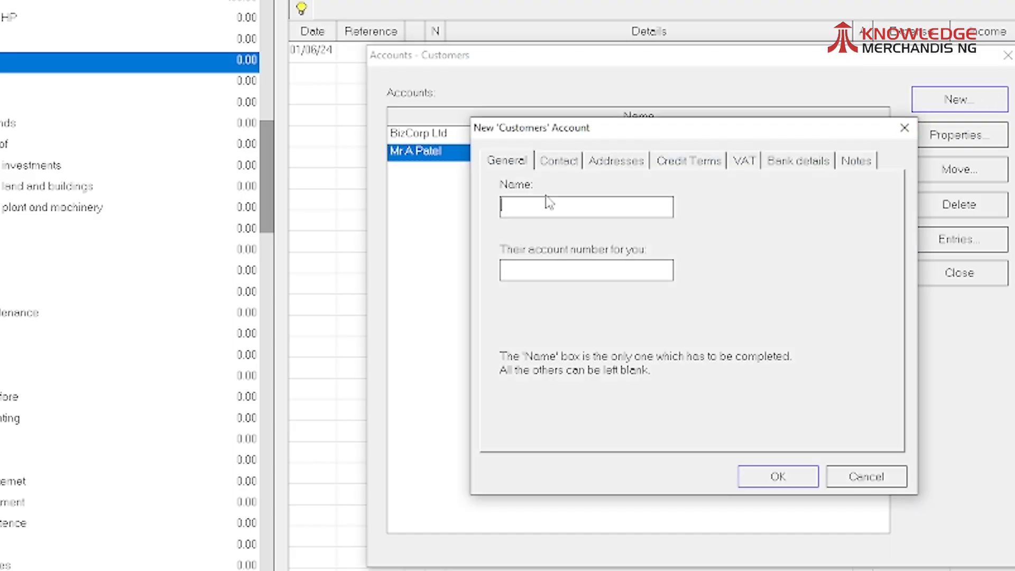
type("Mrs S Khan")
left_click(544, 272)
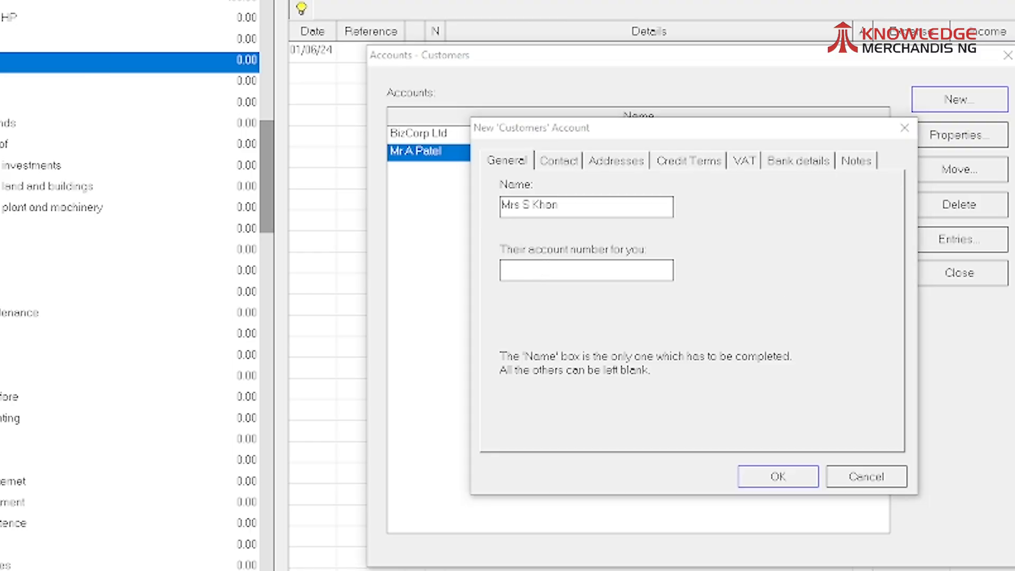
left_click(529, 265)
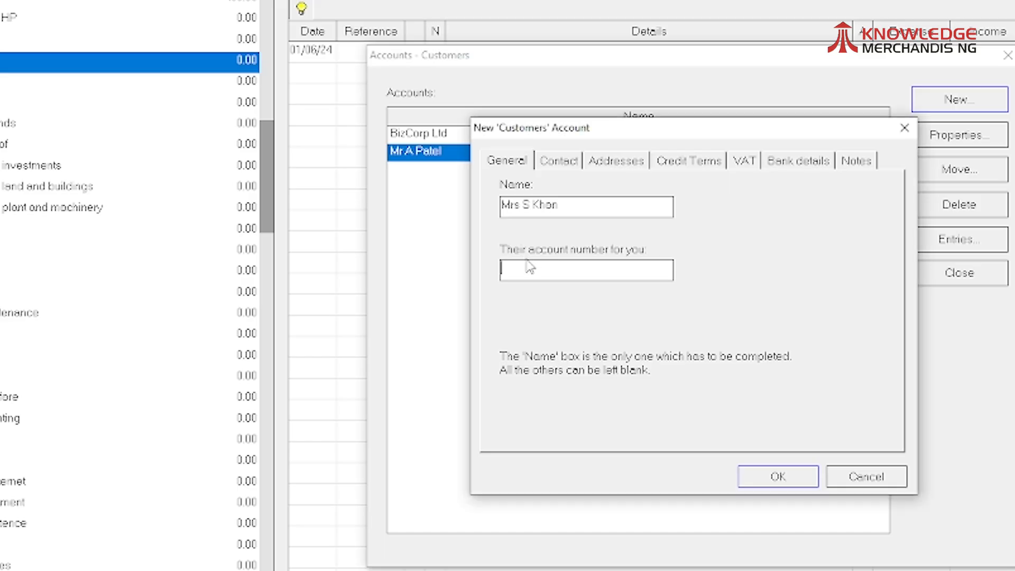
type("SA102")
Step: Enter the third customer's postal address below the name, splitting street, town and postcode onto separate lines
left_click(604, 168)
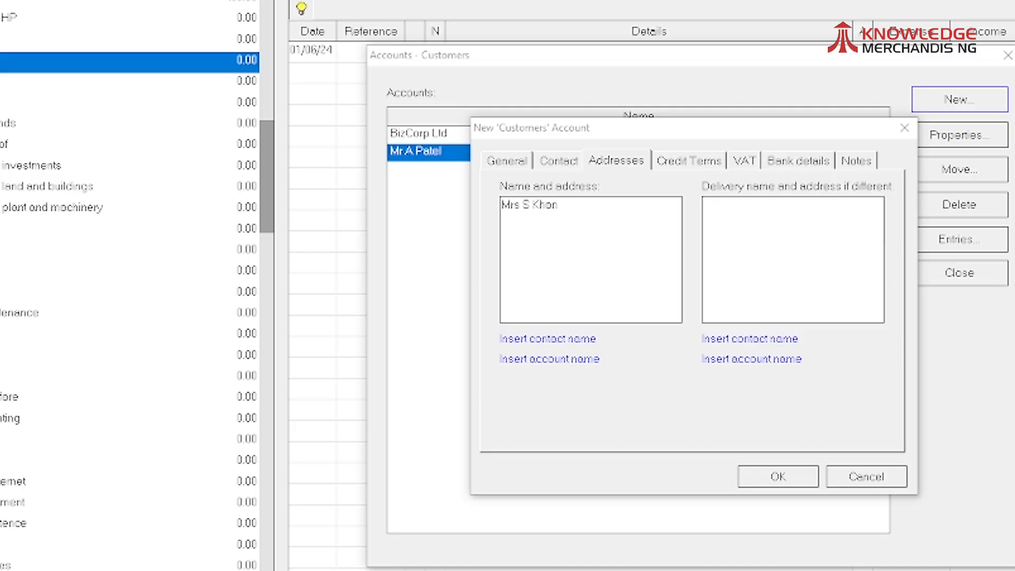
left_click(544, 226)
type("12 The Crescent, Luton, LU2 9EJ")
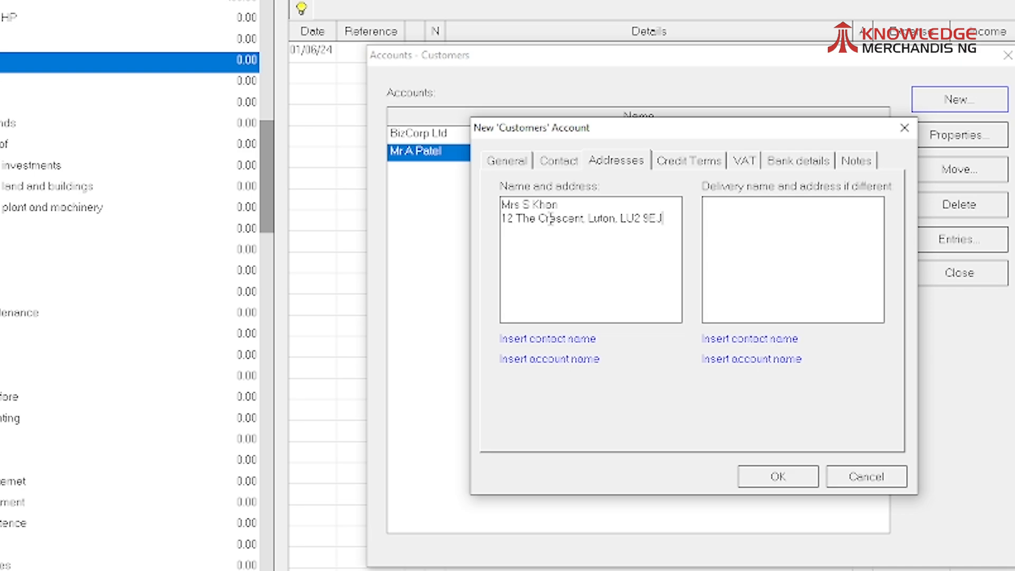
left_click(589, 218)
key("Return")
left_click(535, 233)
key("Return")
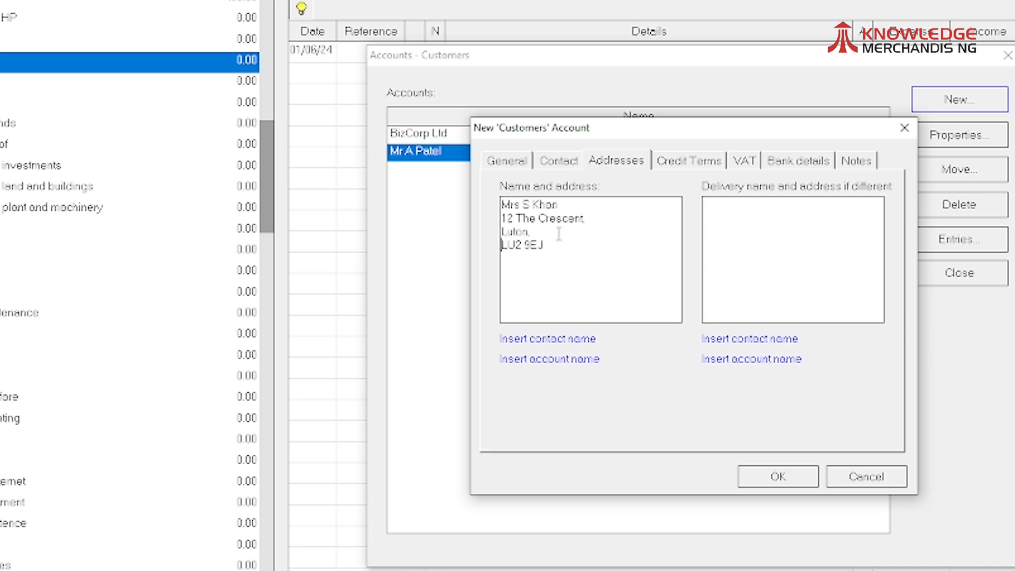
Step: Remove the trailing commas from the third customer's street and town lines and save the customer account
left_click(596, 220)
left_click(548, 231)
key("BackSpace")
left_click(780, 477)
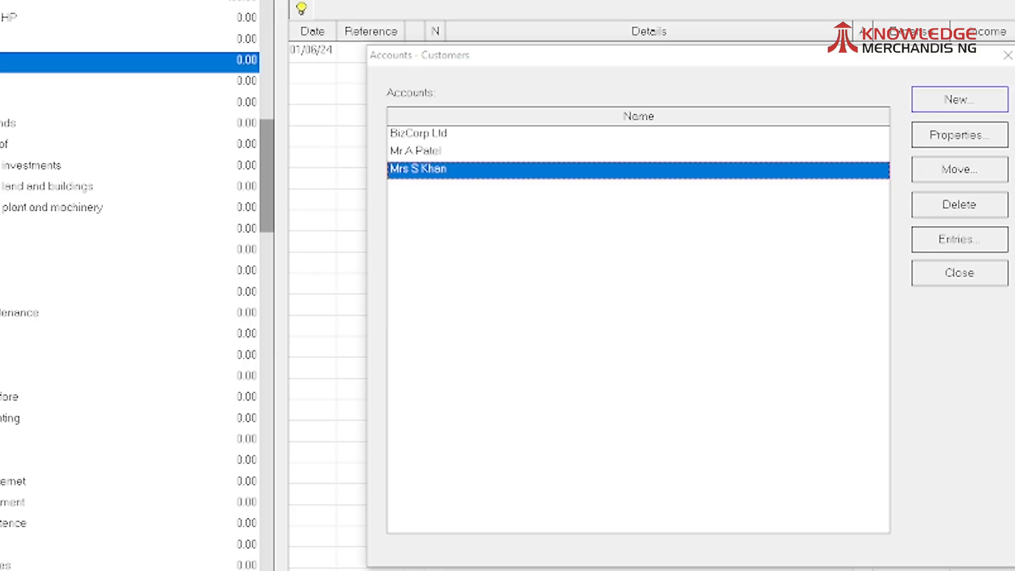
Step: Start a fourth customer account named Global Consultants Ltd and enter its account reference from the task document
left_click(925, 106)
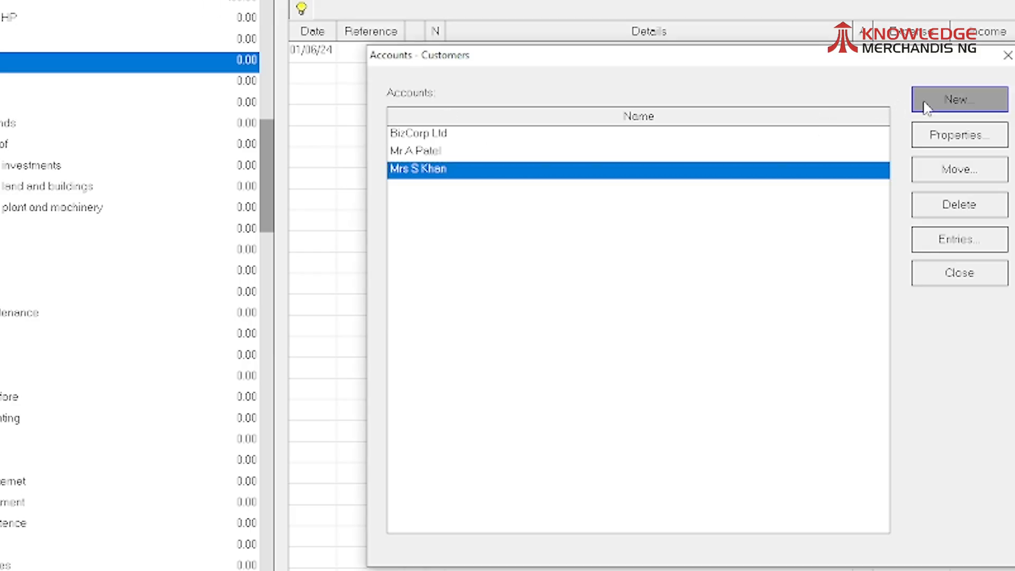
type("Global Consultants")
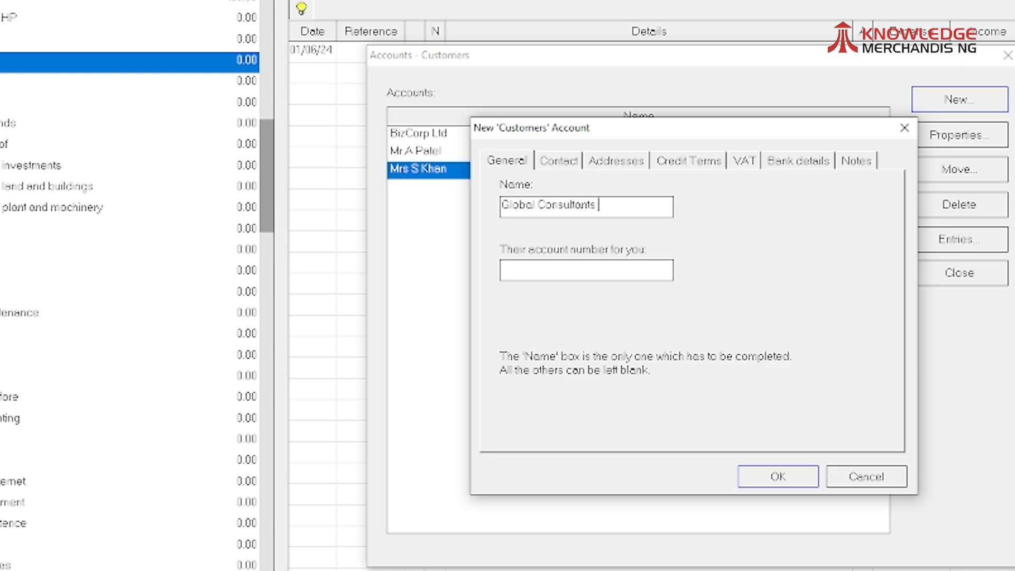
type(" Ltd")
key("Return")
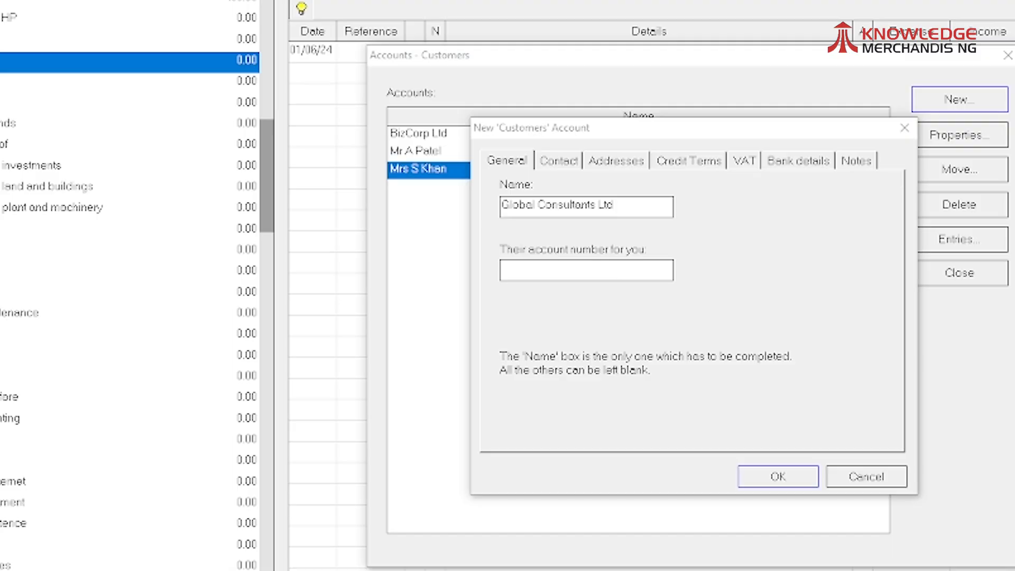
left_click(540, 273)
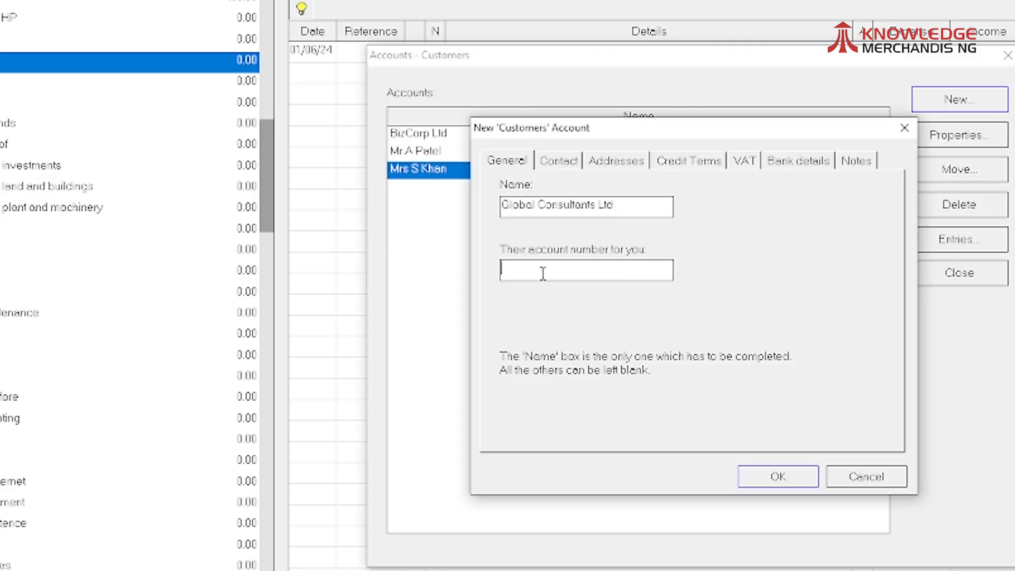
type("Ltd 102")
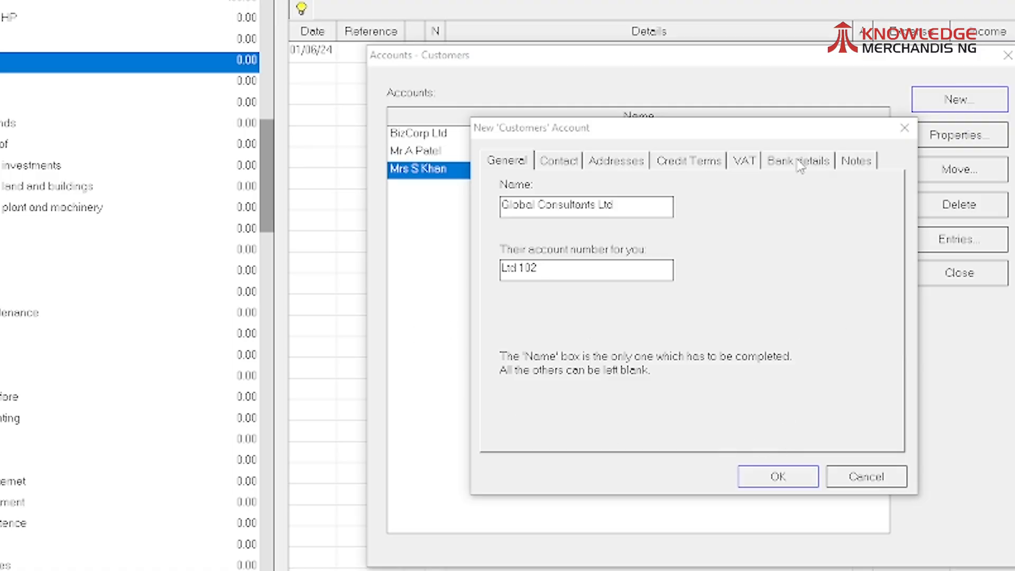
Step: Enter Global Consultants Ltd's postal address below the name, with street, town and postcode on separate lines and no comma after the town
left_click(623, 161)
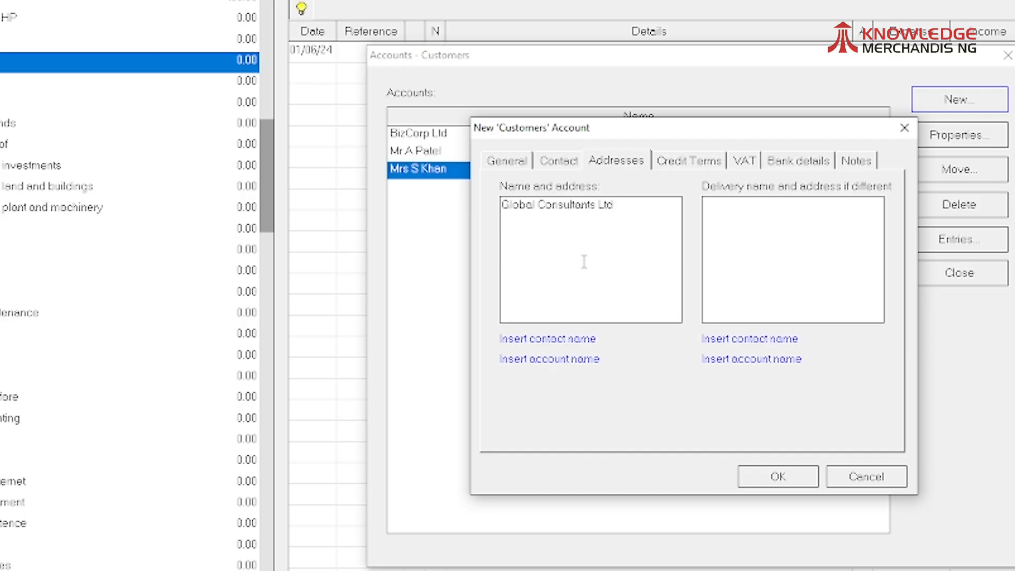
type("100 Park Lane, London, W1K 7TN")
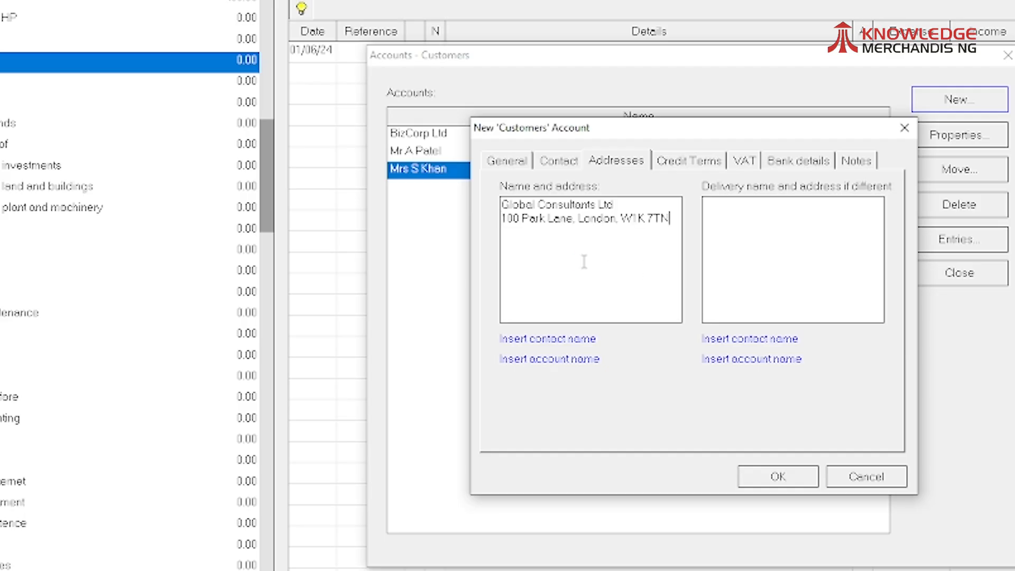
left_click(576, 218)
key("Return")
left_click(542, 233)
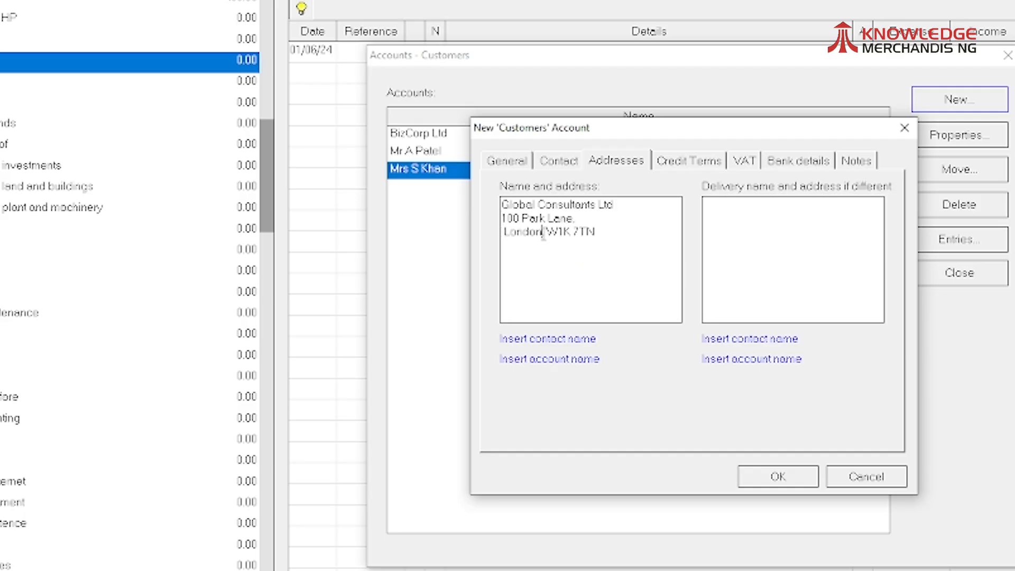
key("Return")
key("Delete")
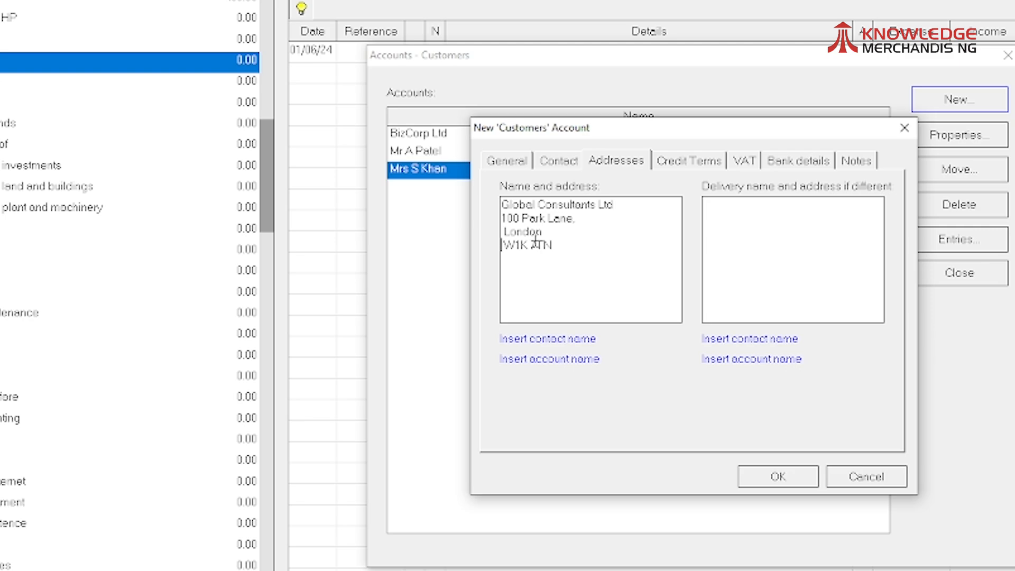
Step: Remove the trailing comma from Global Consultants Ltd's street line and save the customer account
left_click(584, 218)
key("BackSpace")
left_click(783, 478)
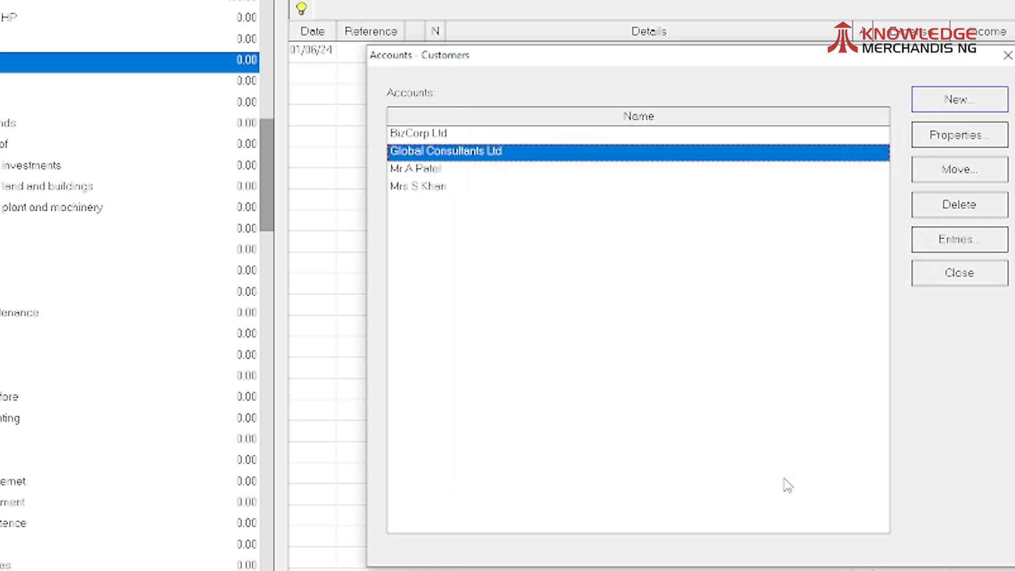